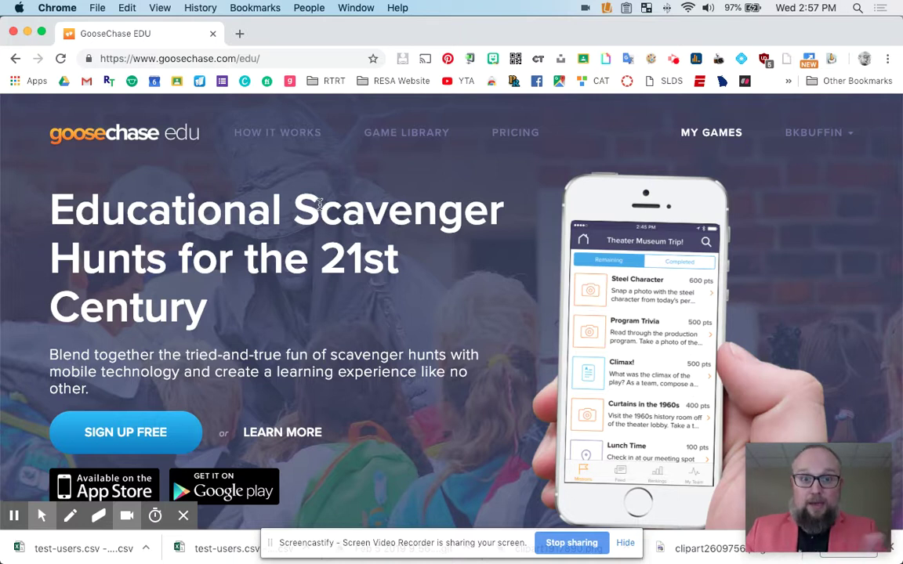
Open the Game Library and filter the games to 5th - 8th Grade.
{"action": "left_click", "coordinate": [417, 141]}
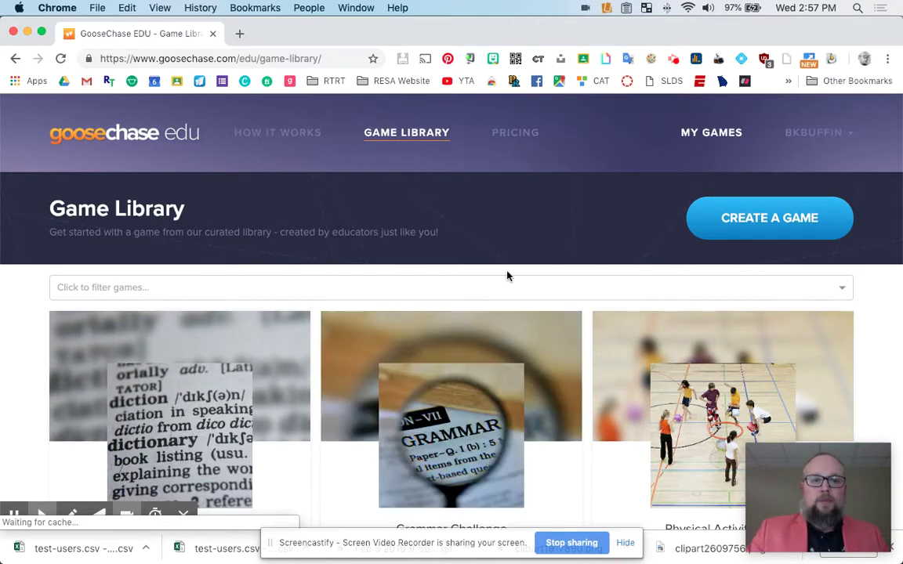
{"action": "left_click", "coordinate": [742, 297]}
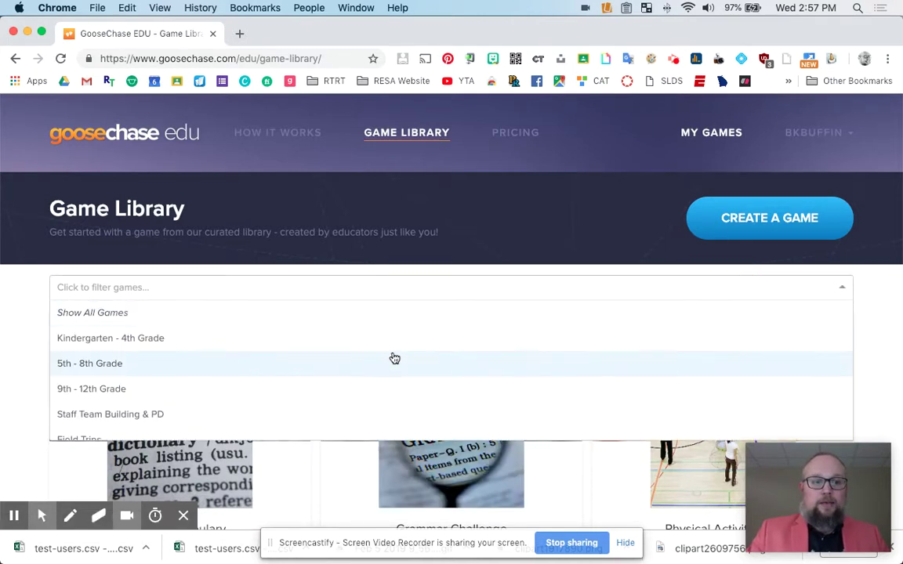
{"action": "scroll", "coordinate": [396, 360], "scroll_direction": "down", "scroll_amount": 1}
{"action": "scroll", "coordinate": [395, 360], "scroll_direction": "up", "scroll_amount": 1}
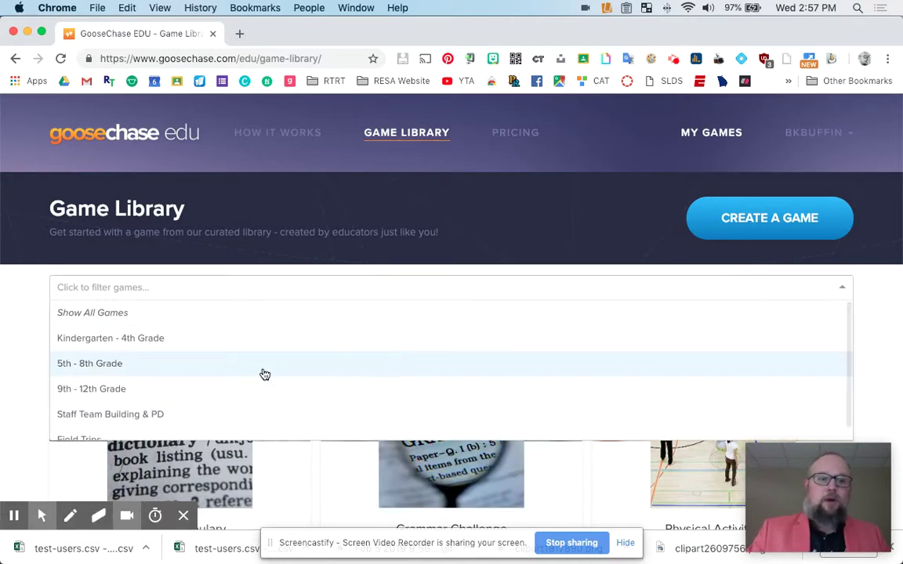
{"action": "left_click", "coordinate": [132, 366]}
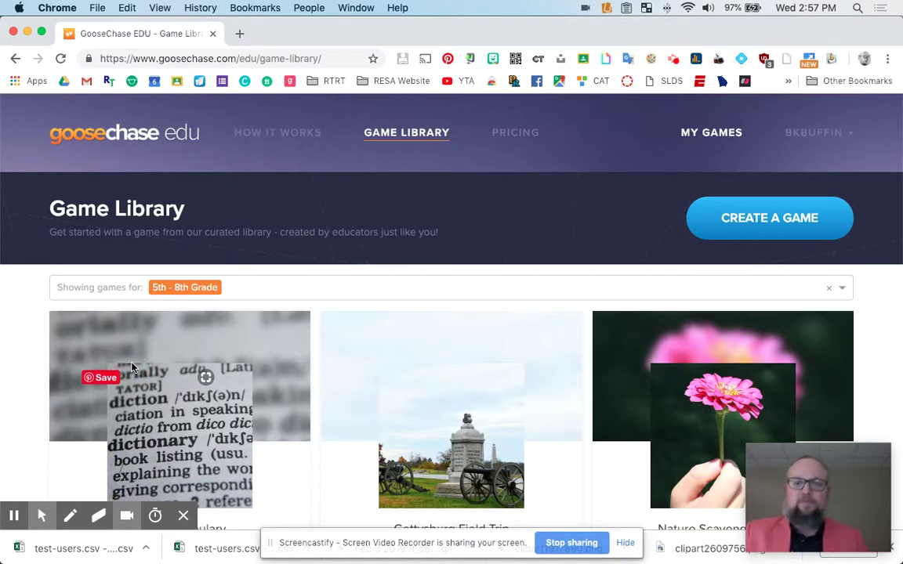
Browse the filtered library games, examining their titles, descriptions and subject areas.
{"action": "scroll", "coordinate": [401, 360], "scroll_direction": "down", "scroll_amount": 3}
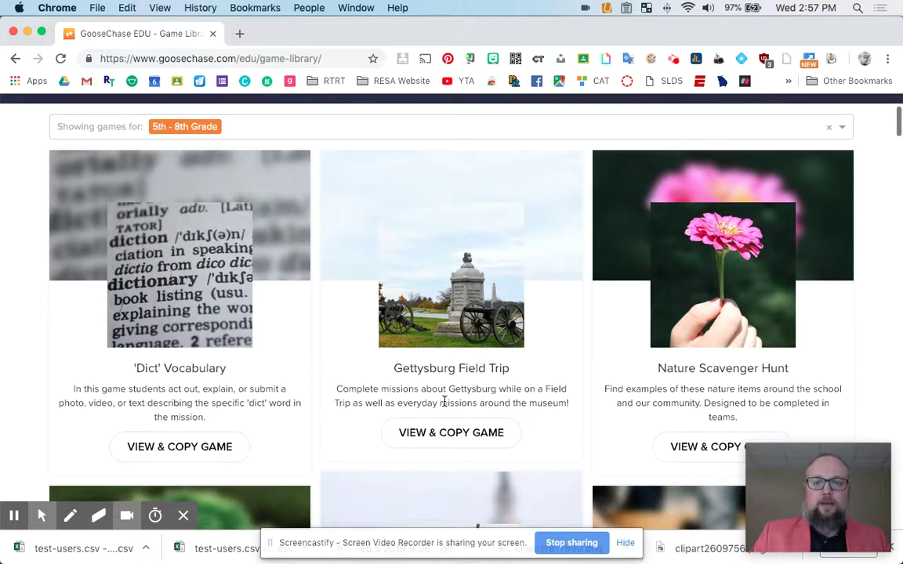
{"action": "scroll", "coordinate": [398, 396], "scroll_direction": "down", "scroll_amount": 3}
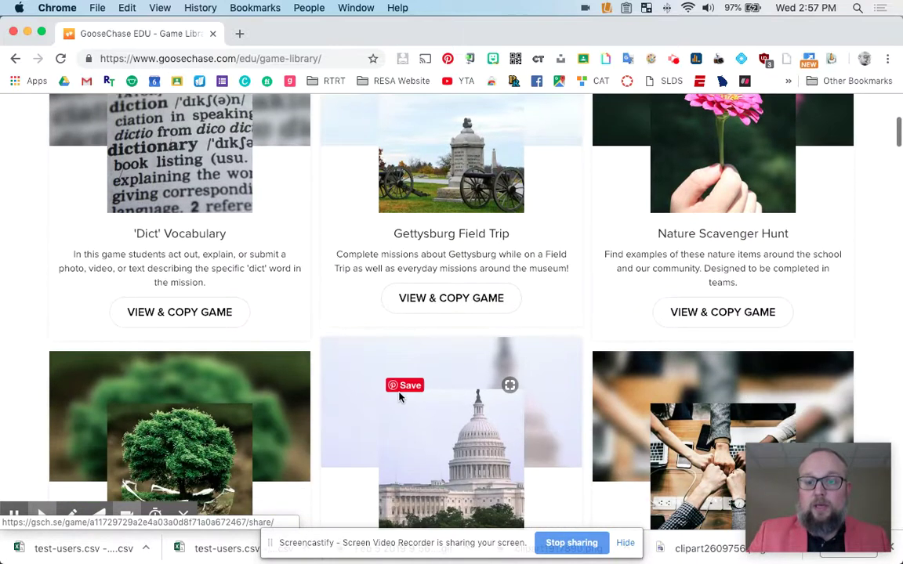
{"action": "scroll", "coordinate": [399, 396], "scroll_direction": "down", "scroll_amount": 5}
{"action": "scroll", "coordinate": [398, 392], "scroll_direction": "down", "scroll_amount": 5}
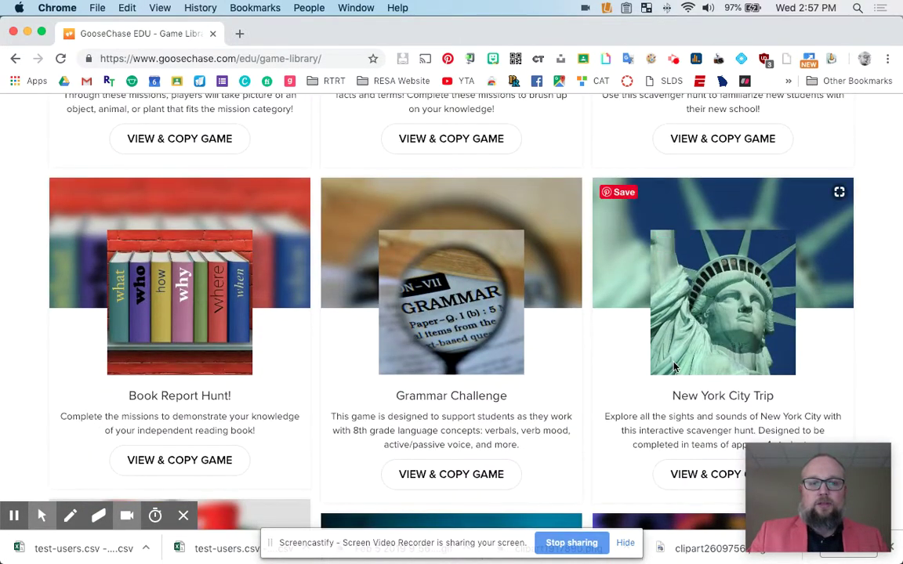
{"action": "scroll", "coordinate": [548, 329], "scroll_direction": "down", "scroll_amount": 1}
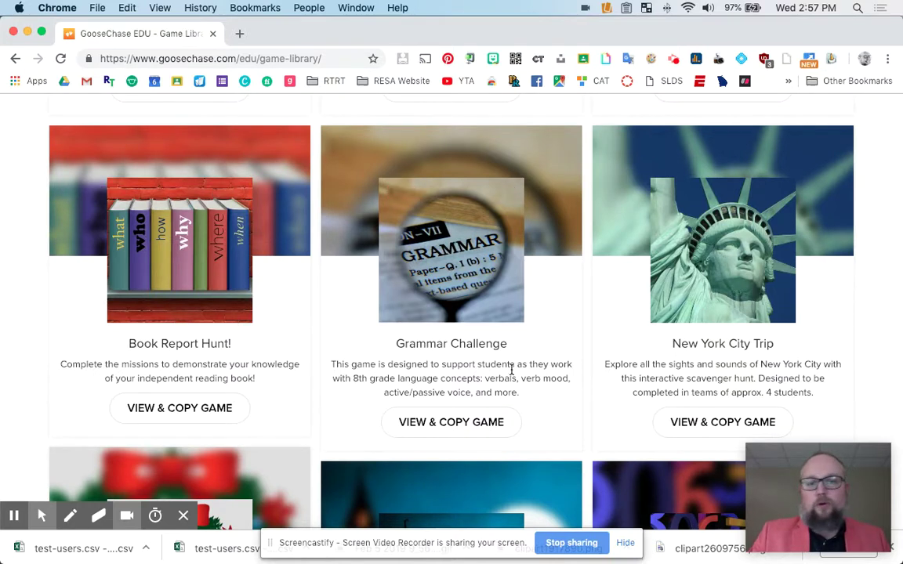
{"action": "scroll", "coordinate": [510, 370], "scroll_direction": "down", "scroll_amount": 6}
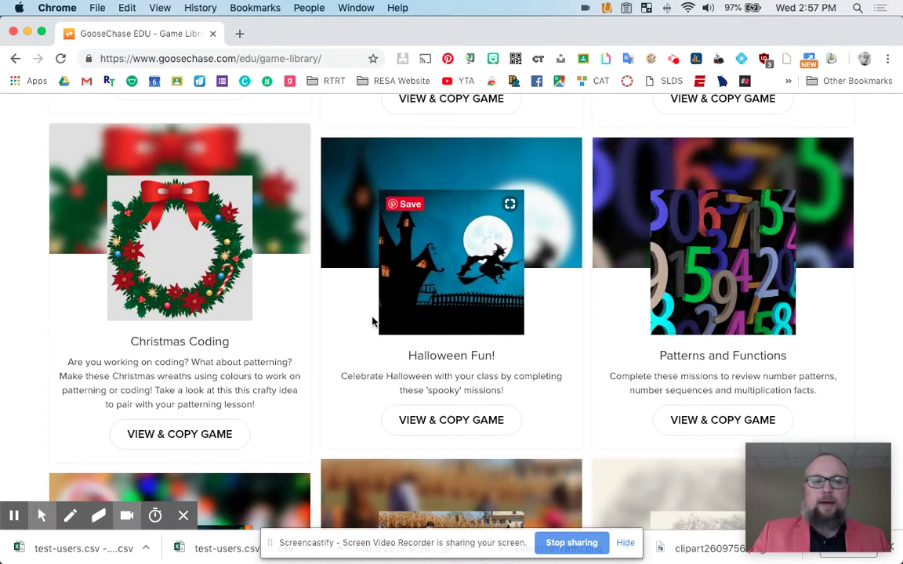
{"action": "scroll", "coordinate": [505, 358], "scroll_direction": "down", "scroll_amount": 4}
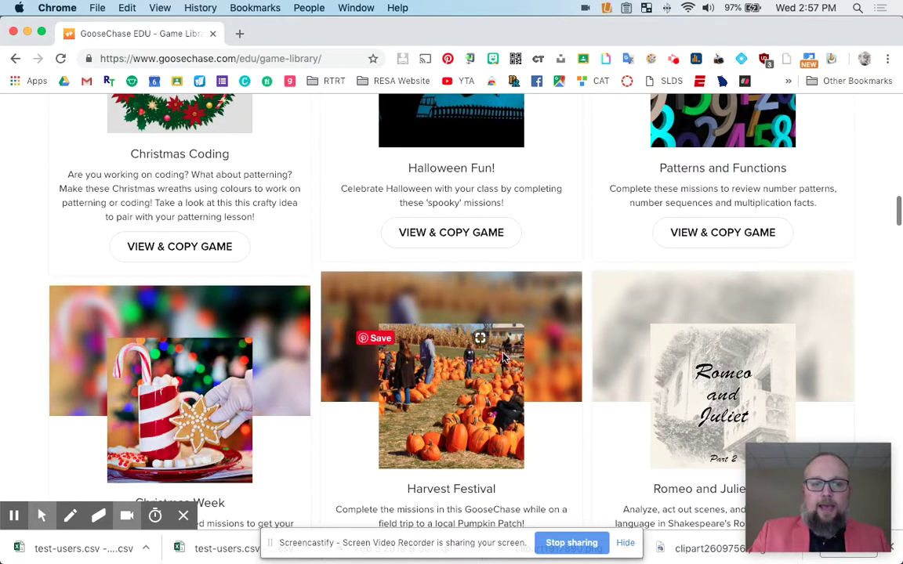
{"action": "scroll", "coordinate": [502, 357], "scroll_direction": "up", "scroll_amount": 1}
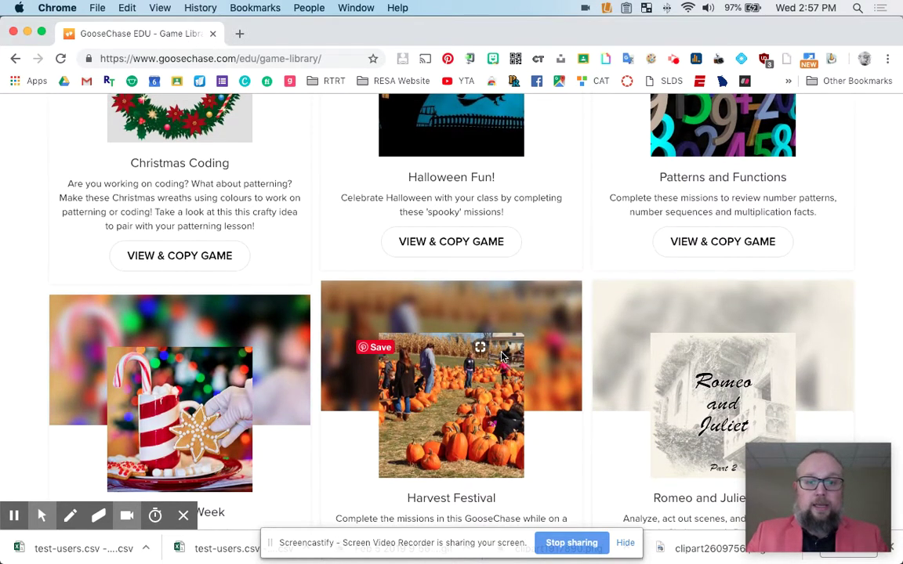
{"action": "scroll", "coordinate": [503, 357], "scroll_direction": "up", "scroll_amount": 1}
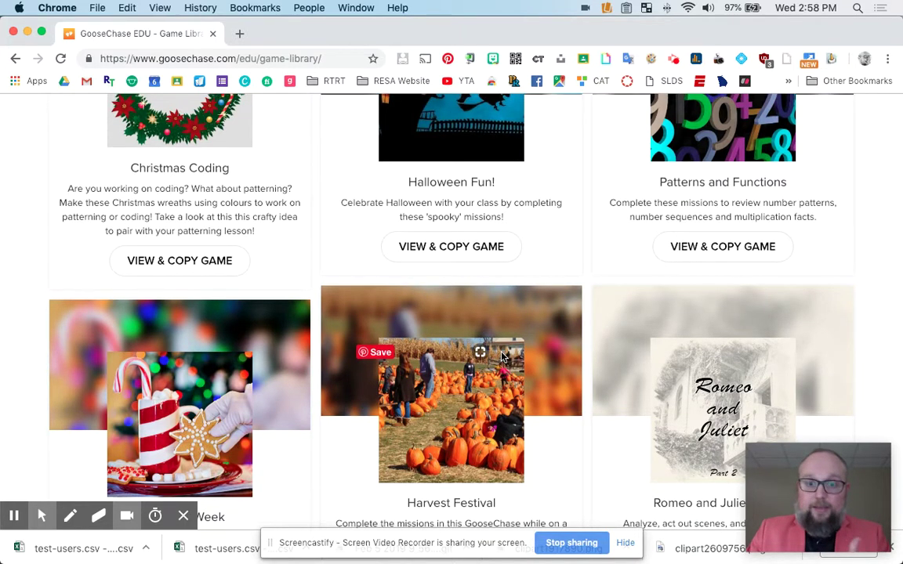
{"action": "scroll", "coordinate": [502, 358], "scroll_direction": "up", "scroll_amount": 15}
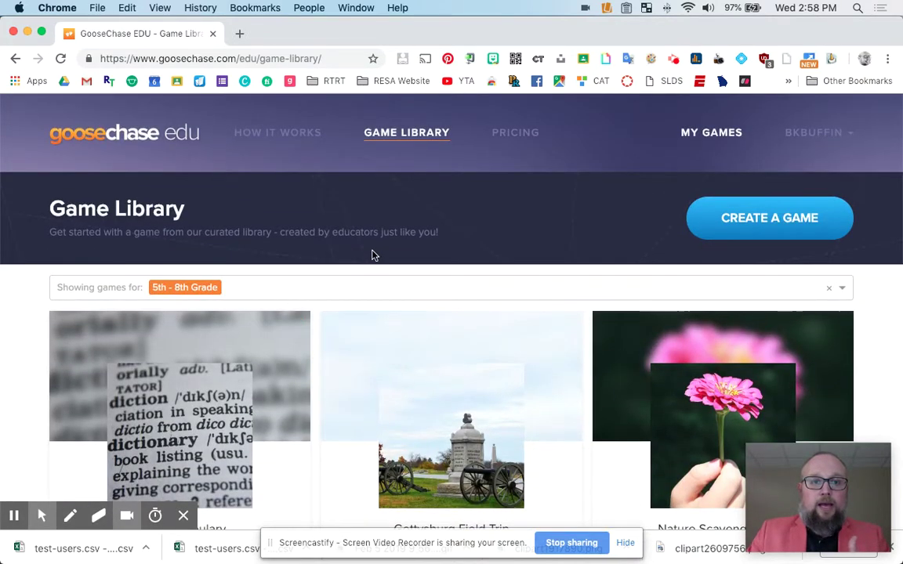
Open the Duplicate of School Wide Math Hunt game from My Games and review its mission list.
{"action": "left_click", "coordinate": [691, 137]}
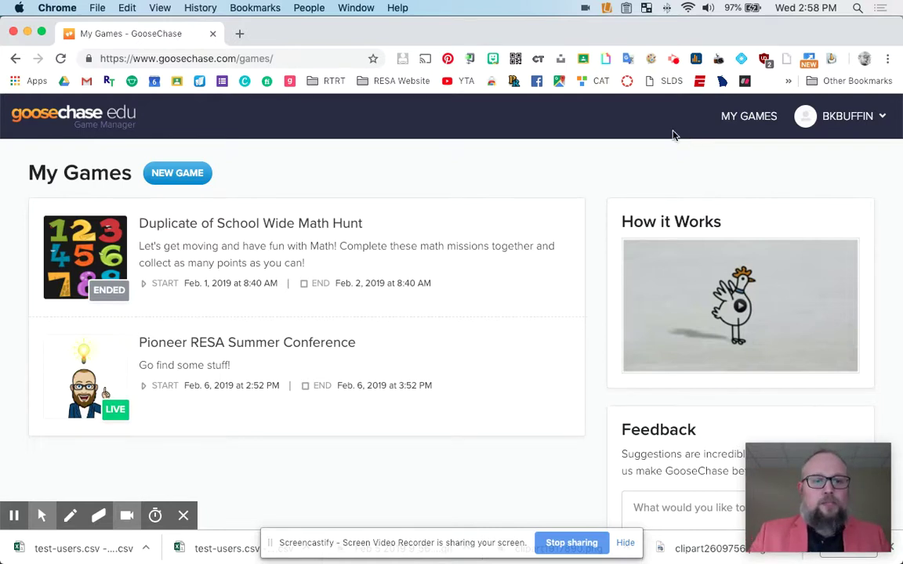
{"action": "left_click", "coordinate": [199, 229]}
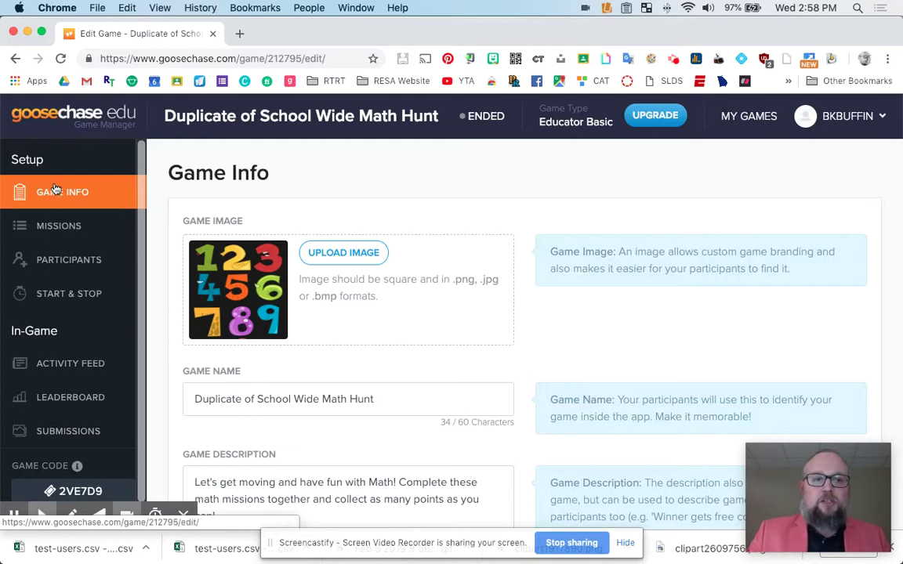
{"action": "left_click", "coordinate": [48, 227]}
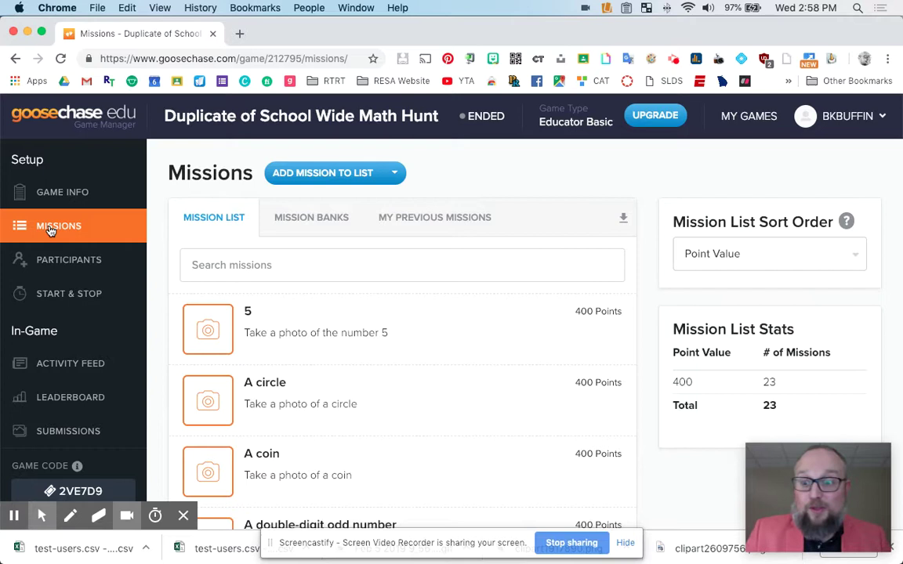
{"action": "scroll", "coordinate": [359, 337], "scroll_direction": "down", "scroll_amount": 2}
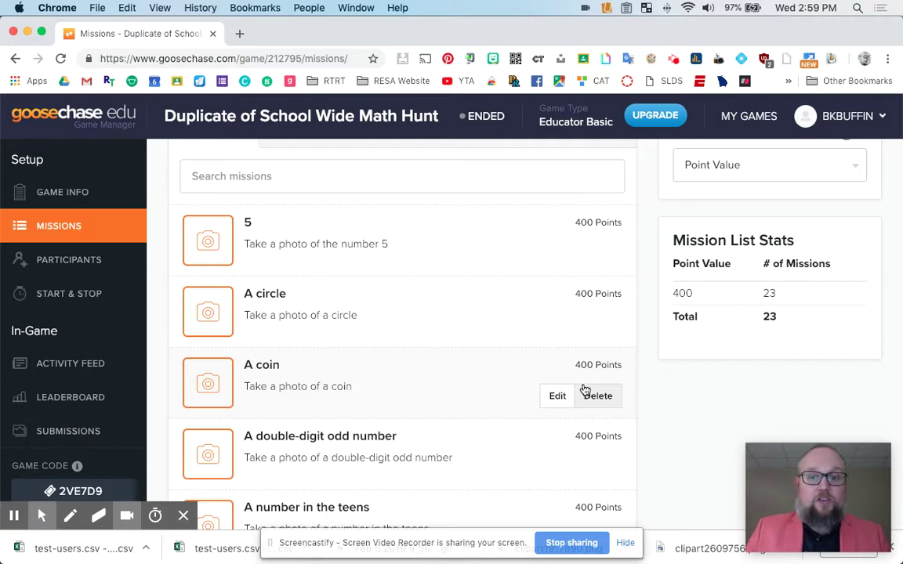
{"action": "scroll", "coordinate": [438, 373], "scroll_direction": "down", "scroll_amount": 1}
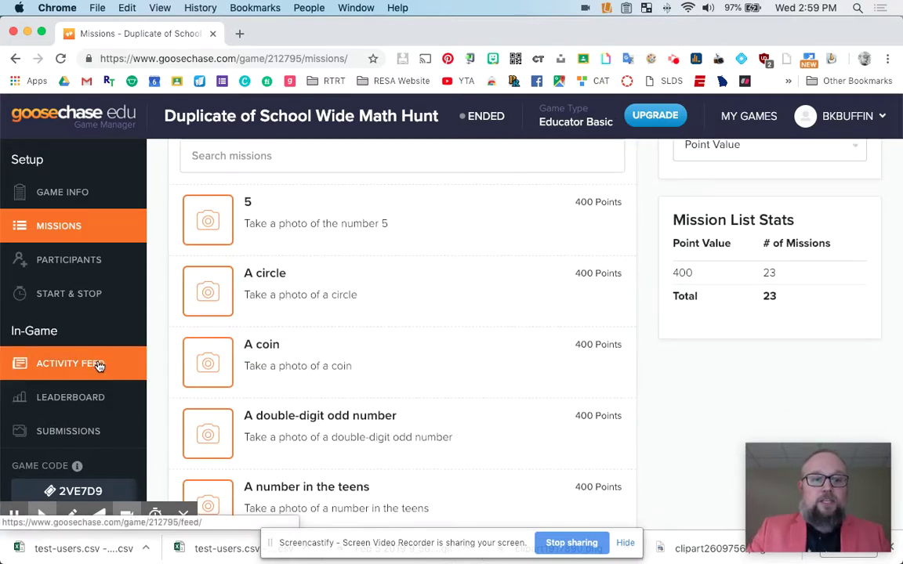
{"action": "scroll", "coordinate": [94, 394], "scroll_direction": "down", "scroll_amount": 1}
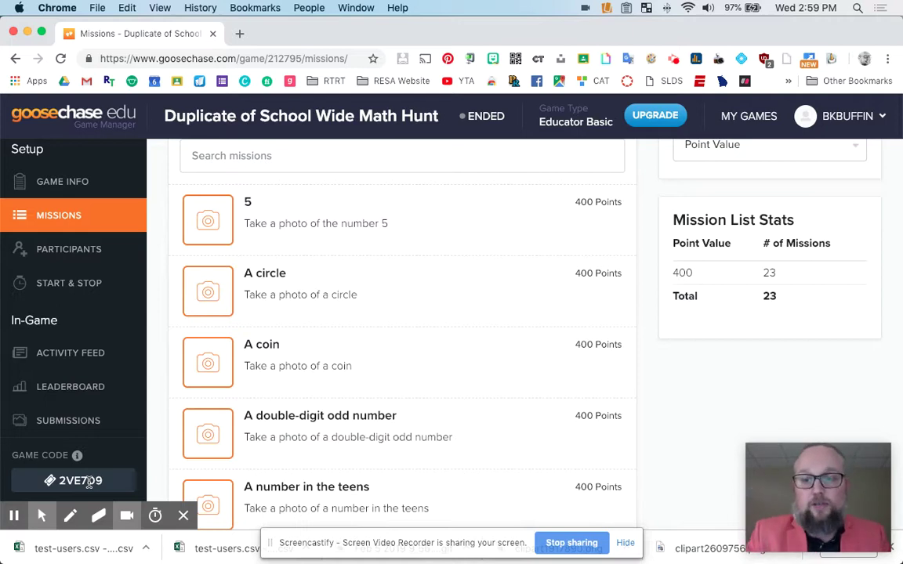
{"action": "mouse_move", "coordinate": [380, 214]}
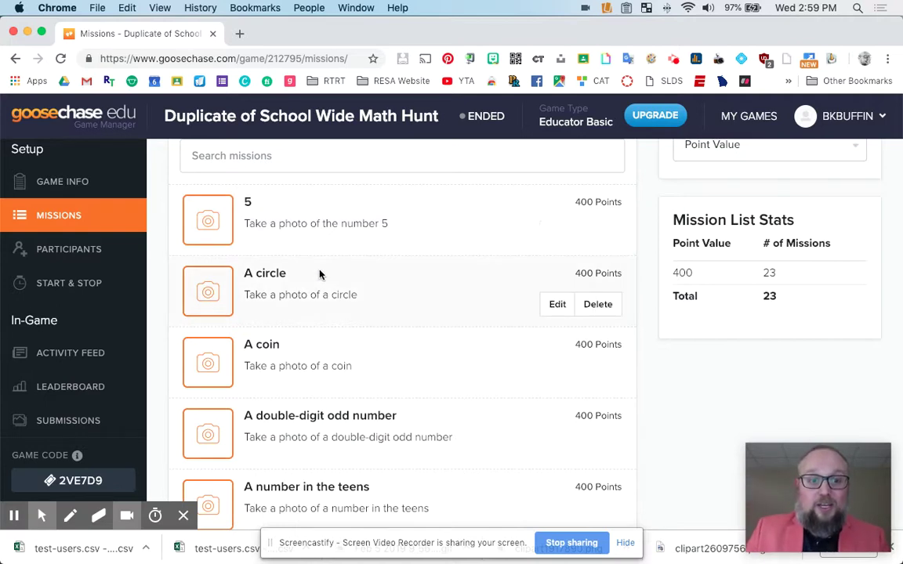
Review the photo submissions in the math hunt's activity feed.
{"action": "left_click", "coordinate": [84, 359]}
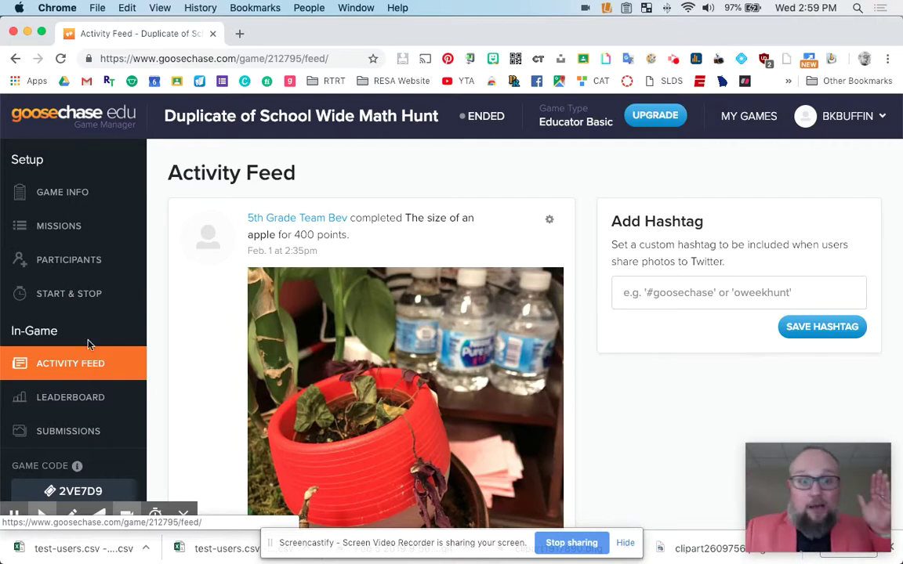
{"action": "scroll", "coordinate": [217, 401], "scroll_direction": "down", "scroll_amount": 10}
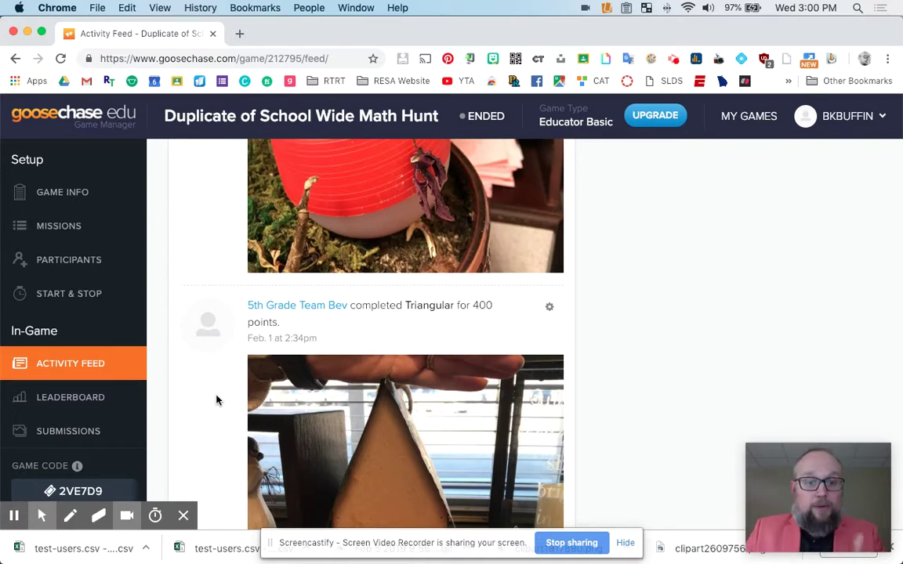
{"action": "scroll", "coordinate": [217, 401], "scroll_direction": "down", "scroll_amount": 6}
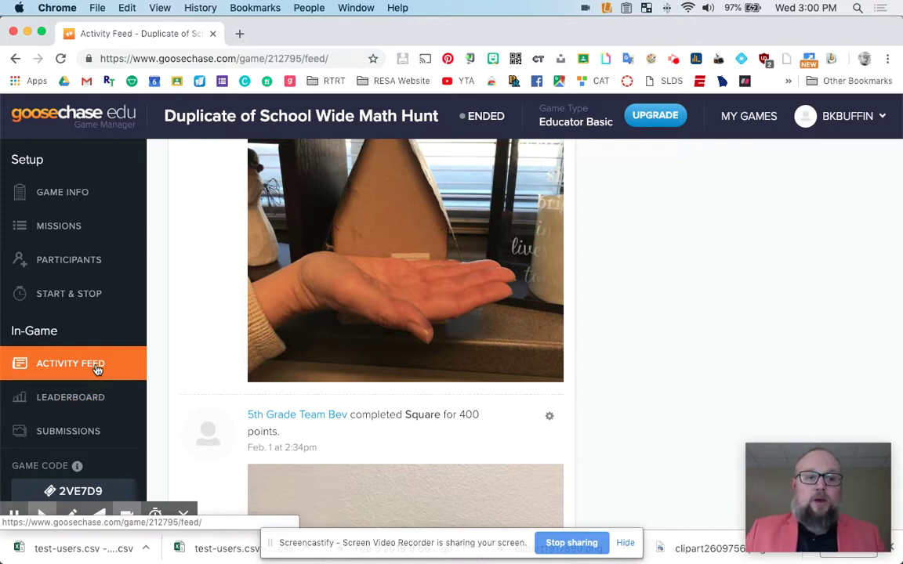
Check the math hunt's leaderboard, then its participant settings and pre-created teams.
{"action": "left_click", "coordinate": [86, 398]}
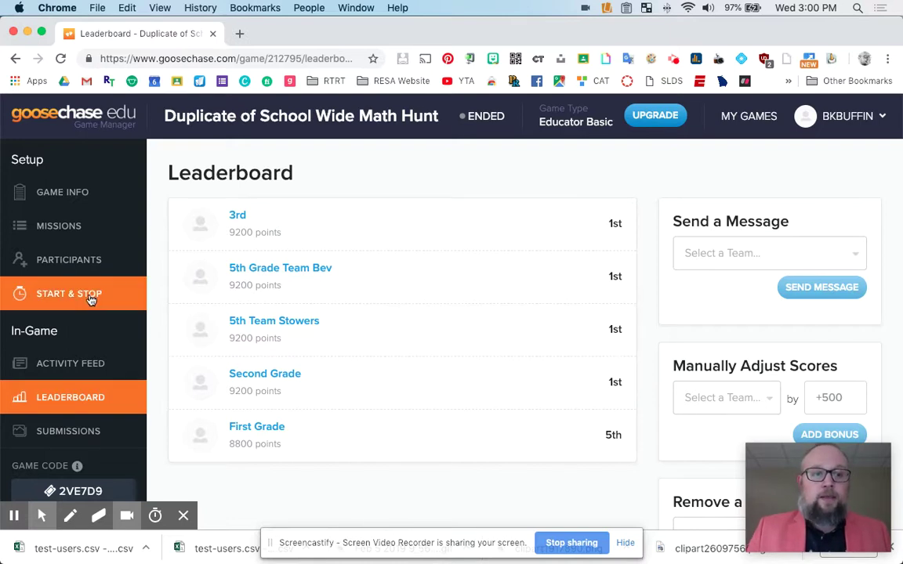
{"action": "left_click", "coordinate": [80, 267]}
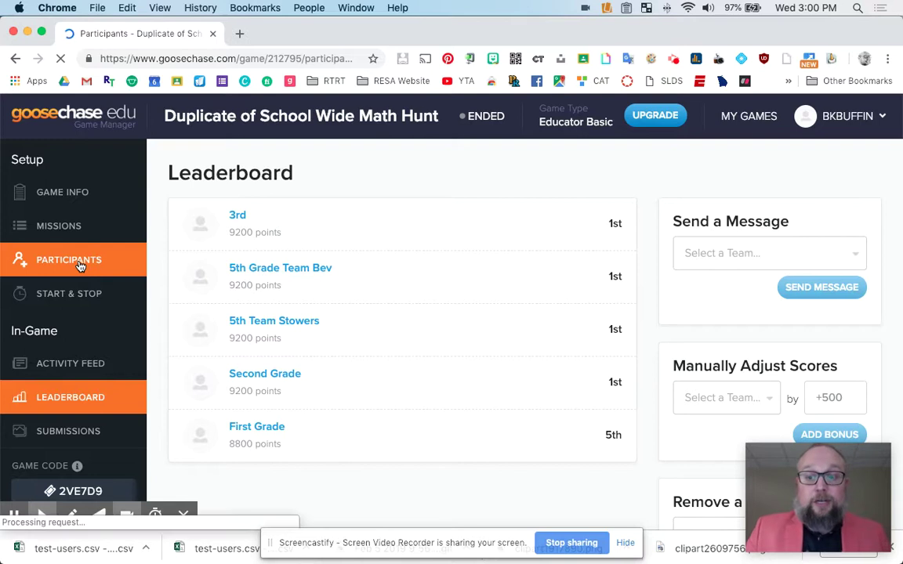
{"action": "scroll", "coordinate": [220, 347], "scroll_direction": "down", "scroll_amount": 5}
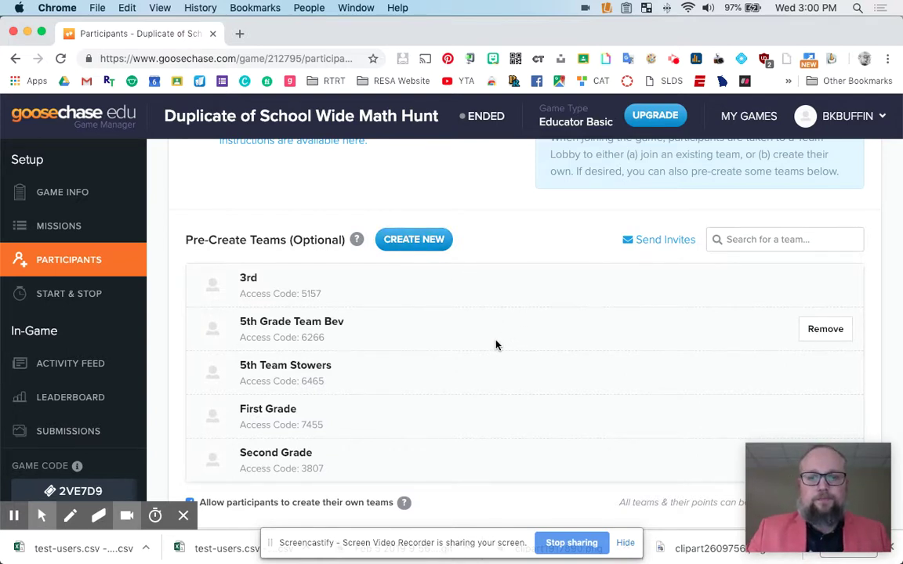
{"action": "scroll", "coordinate": [495, 345], "scroll_direction": "up", "scroll_amount": 3}
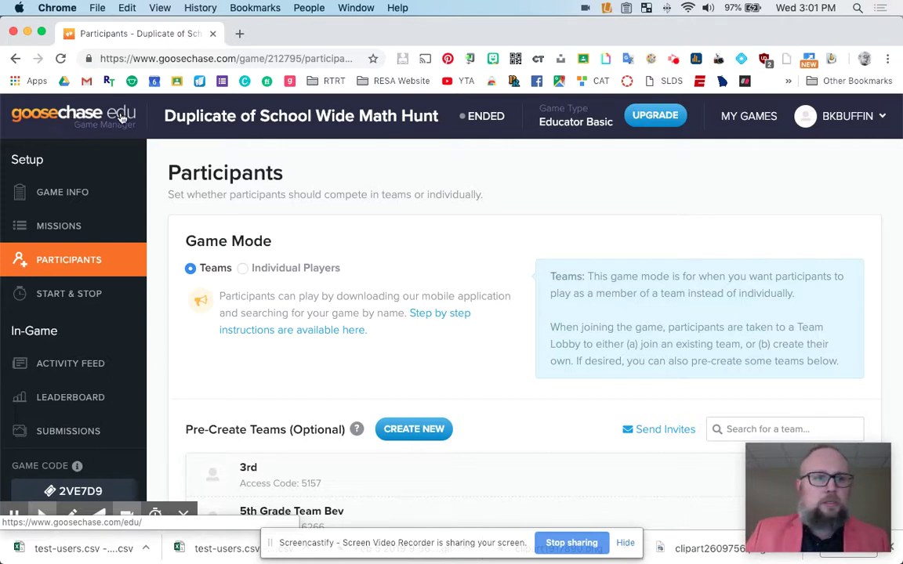
Return to My Games and open the missions of the Pioneer RESA Summer Conference game.
{"action": "left_click", "coordinate": [757, 123]}
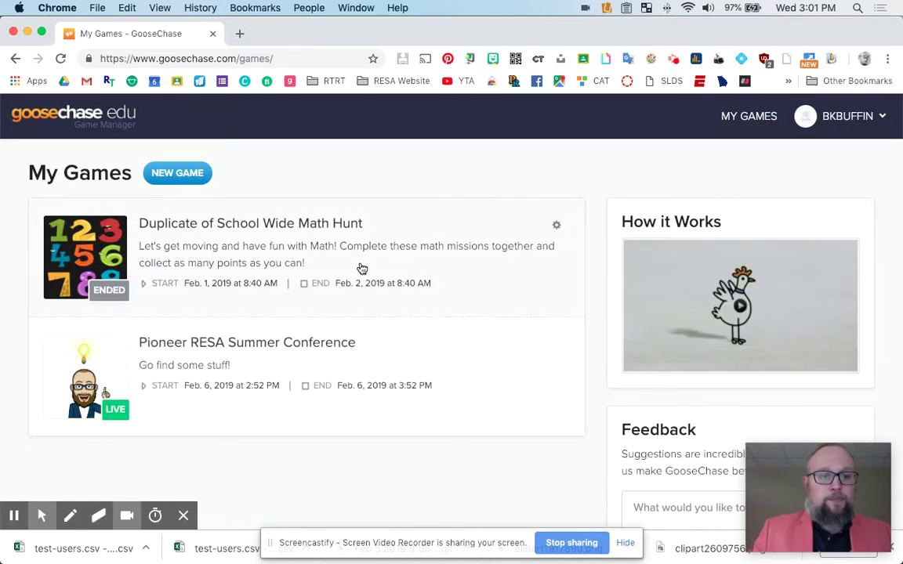
{"action": "left_click", "coordinate": [239, 350]}
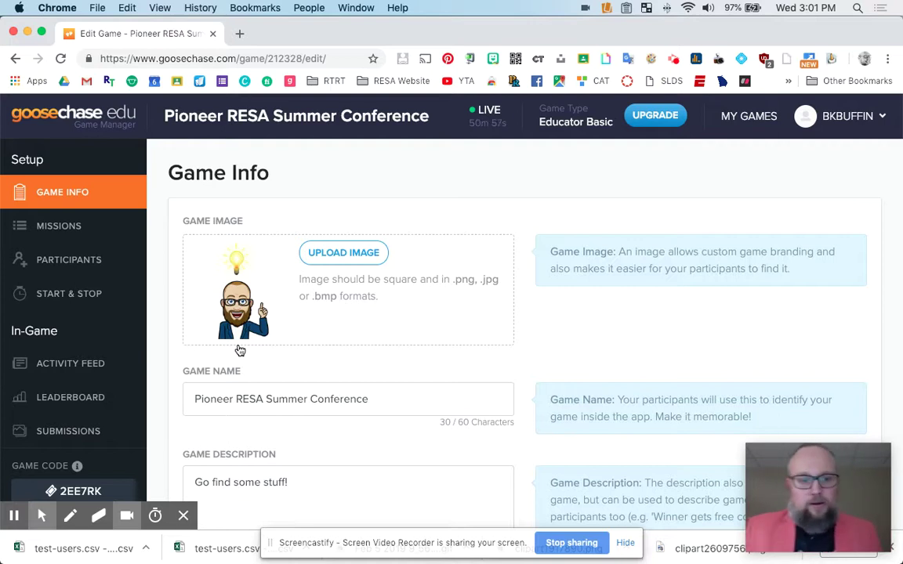
{"action": "left_click", "coordinate": [77, 232]}
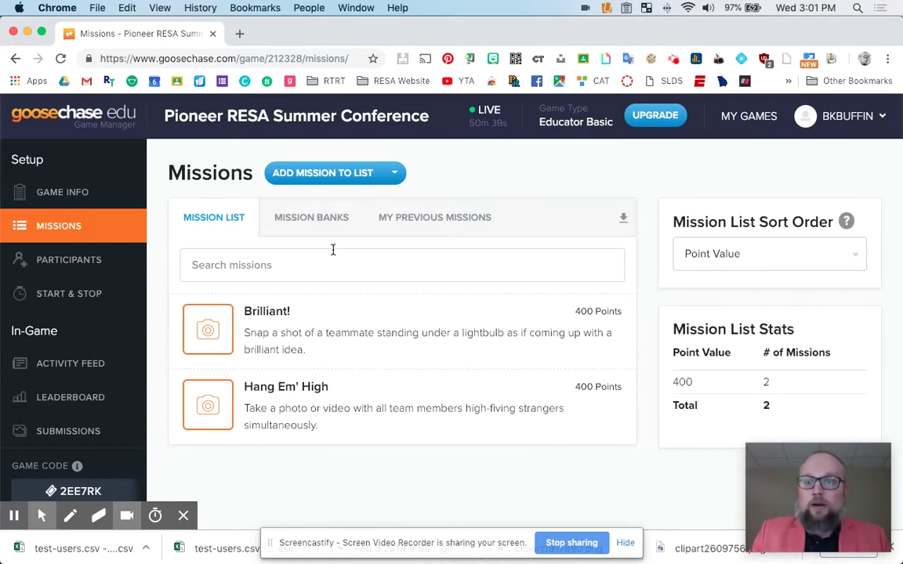
Add a new mission named "Canterbury Tales" to the Pioneer RESA Summer Conference mission list.
{"action": "left_click", "coordinate": [319, 175]}
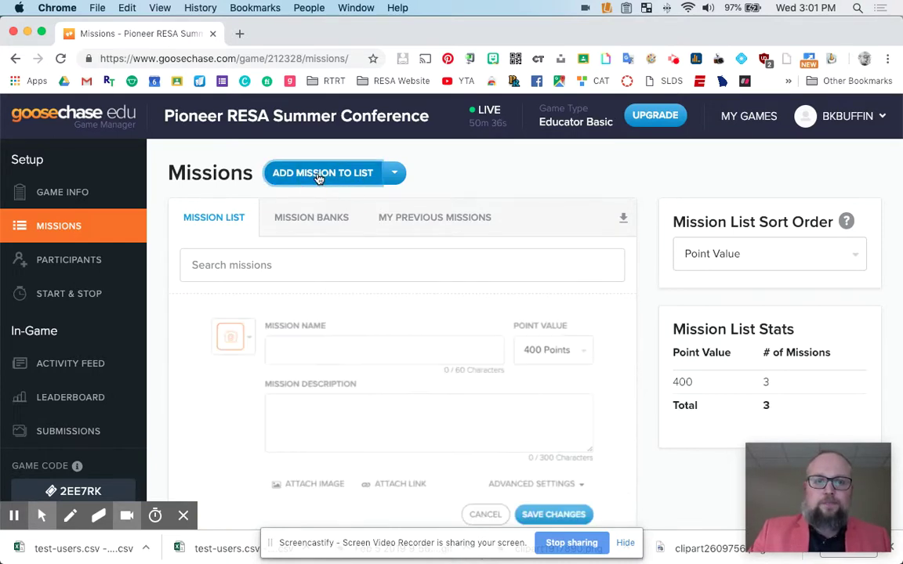
{"action": "left_click", "coordinate": [295, 347]}
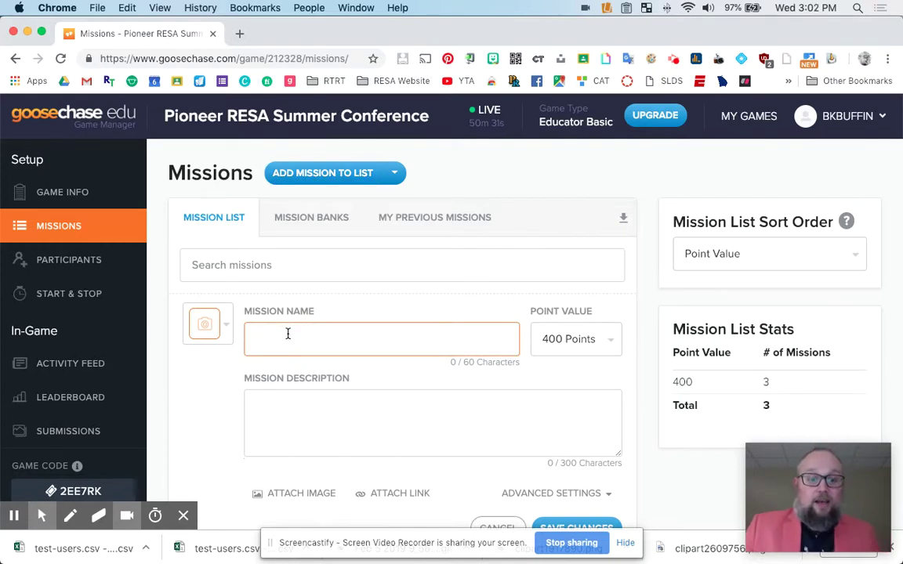
{"action": "type", "text": "C"}
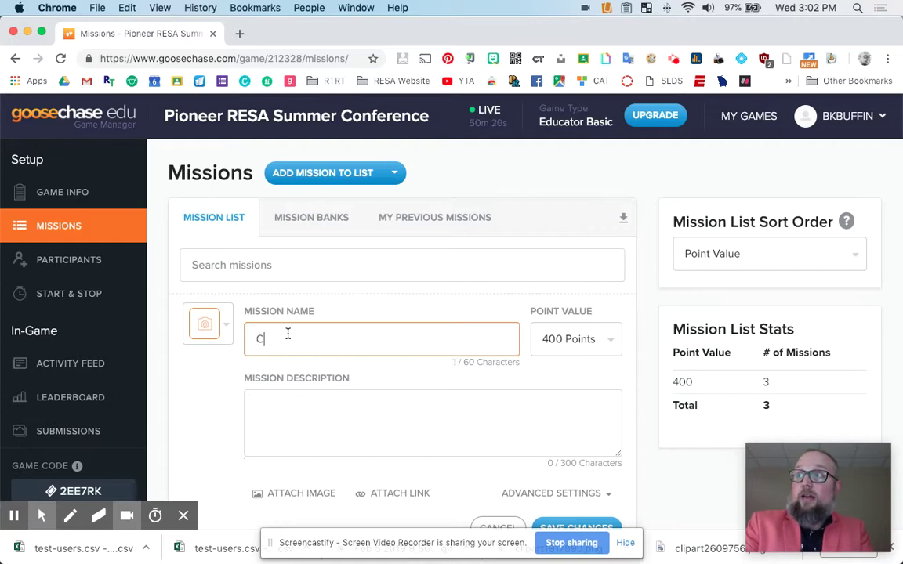
{"action": "type", "text": "ant"}
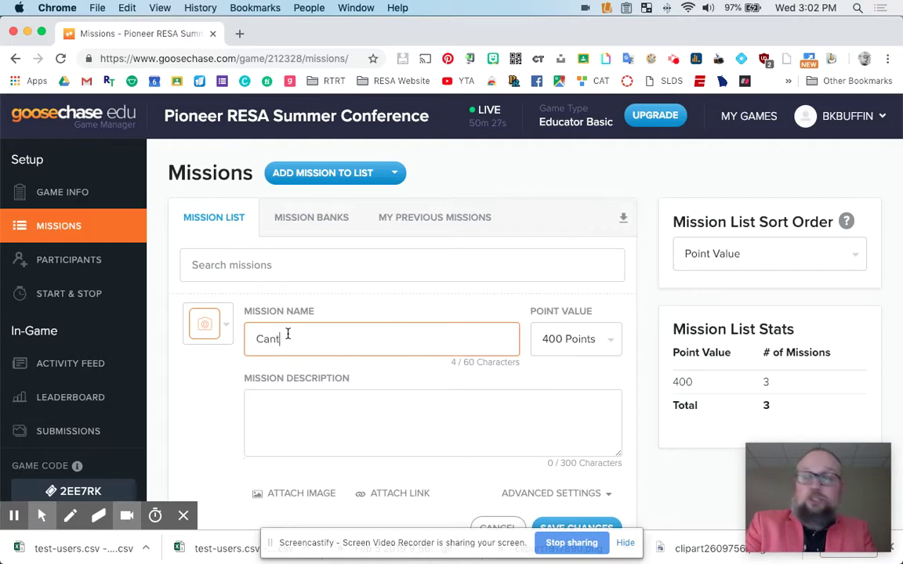
{"action": "type", "text": "erb"}
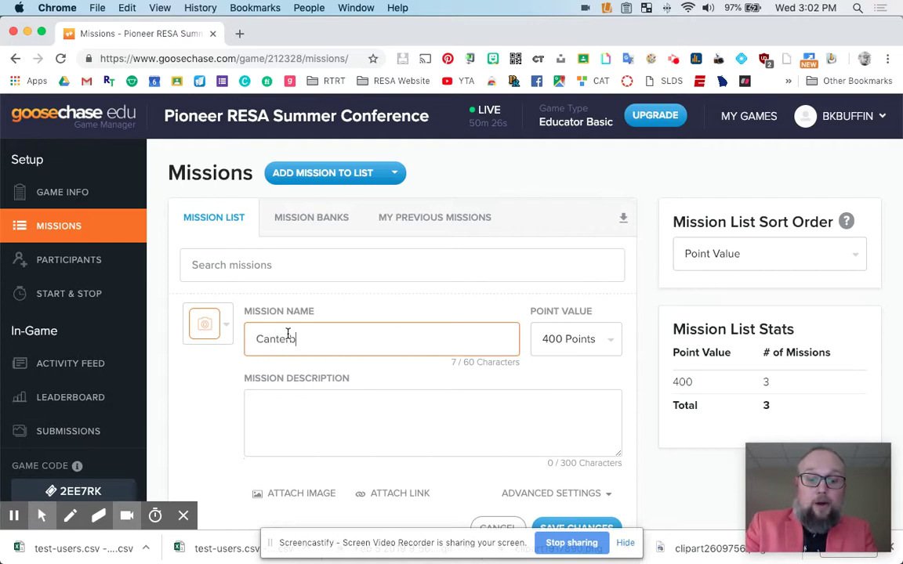
{"action": "type", "text": "ury Tales"}
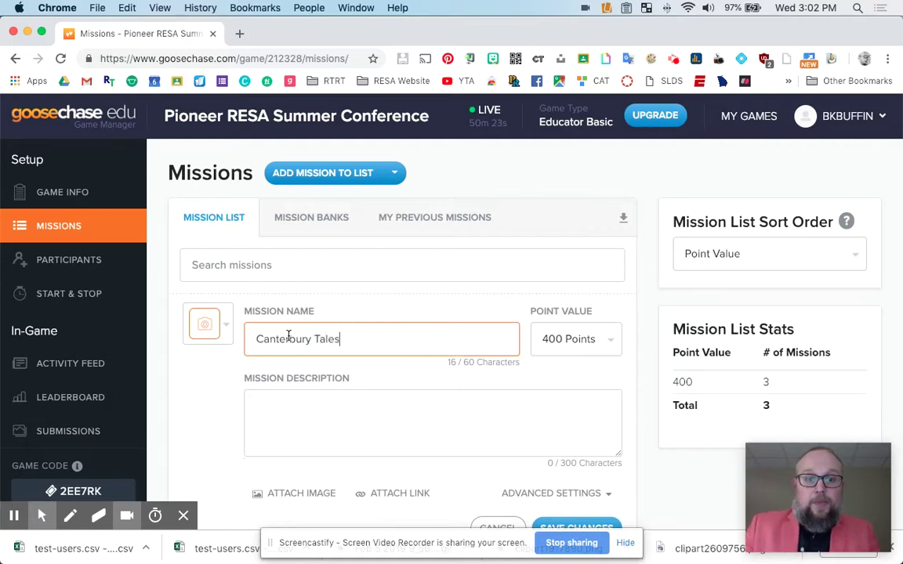
Set the new mission's value to 1000 points and extend its name to "Canterbury Tales Recital".
{"action": "left_click", "coordinate": [568, 350]}
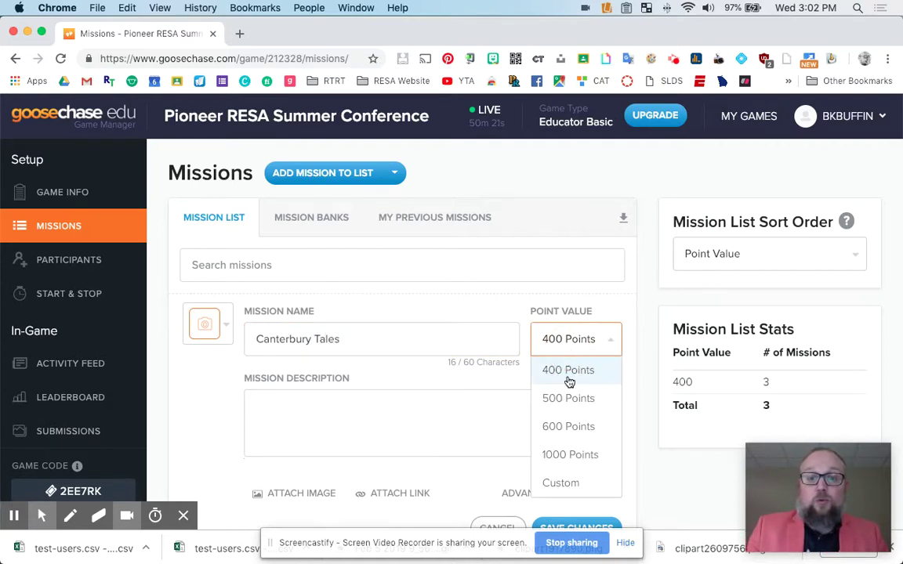
{"action": "left_click", "coordinate": [582, 452]}
{"action": "left_click", "coordinate": [378, 339]}
{"action": "type", "text": "Recit"}
{"action": "type", "text": "al"}
Restrict the Canterbury Tales Recital mission's submissions to Videos Only and try to save it.
{"action": "left_click", "coordinate": [314, 423]}
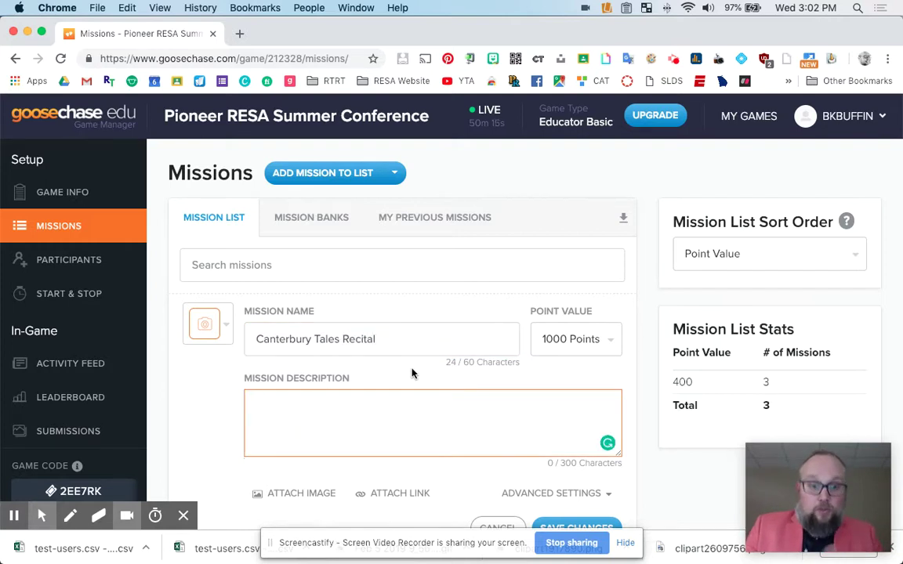
{"action": "scroll", "coordinate": [420, 361], "scroll_direction": "down", "scroll_amount": 2}
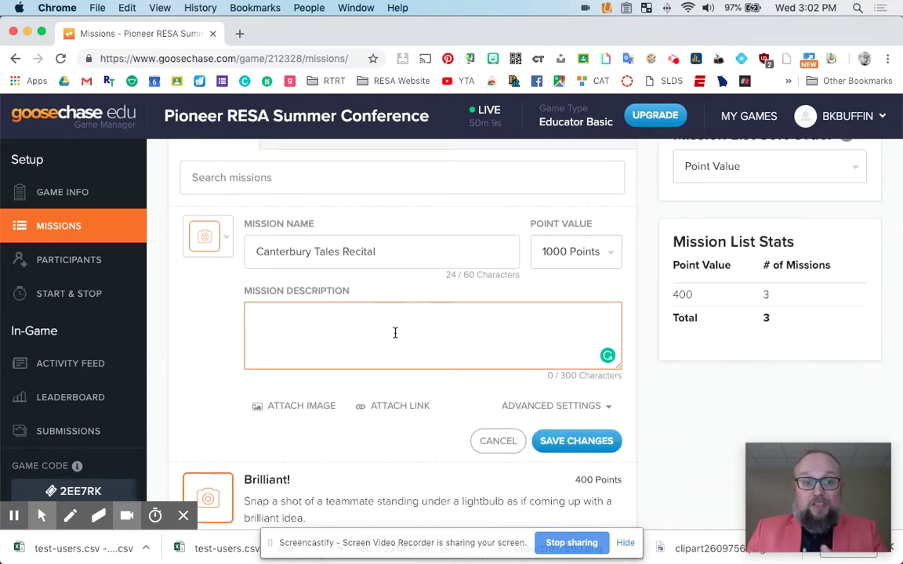
{"action": "left_click", "coordinate": [575, 408]}
{"action": "left_click", "coordinate": [399, 458]}
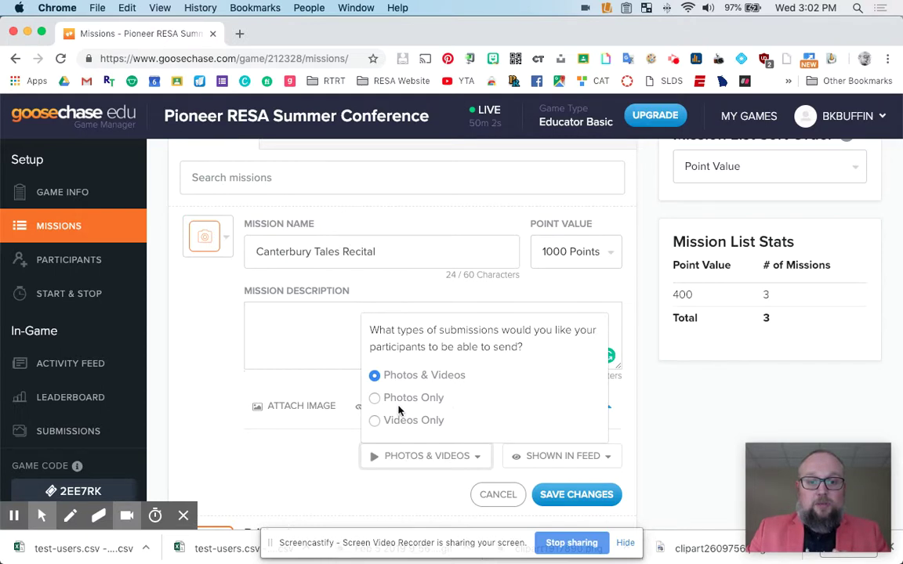
{"action": "left_click", "coordinate": [376, 422]}
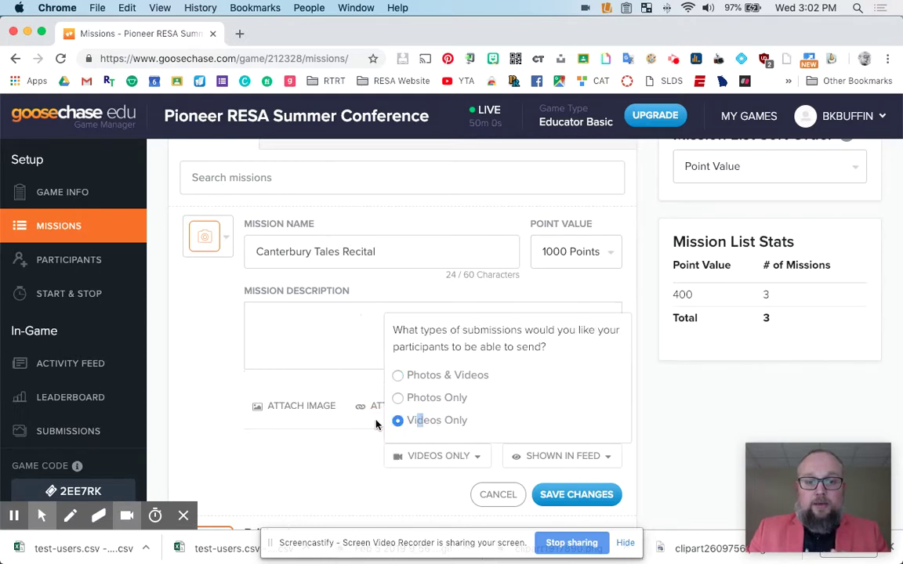
{"action": "left_click", "coordinate": [578, 494]}
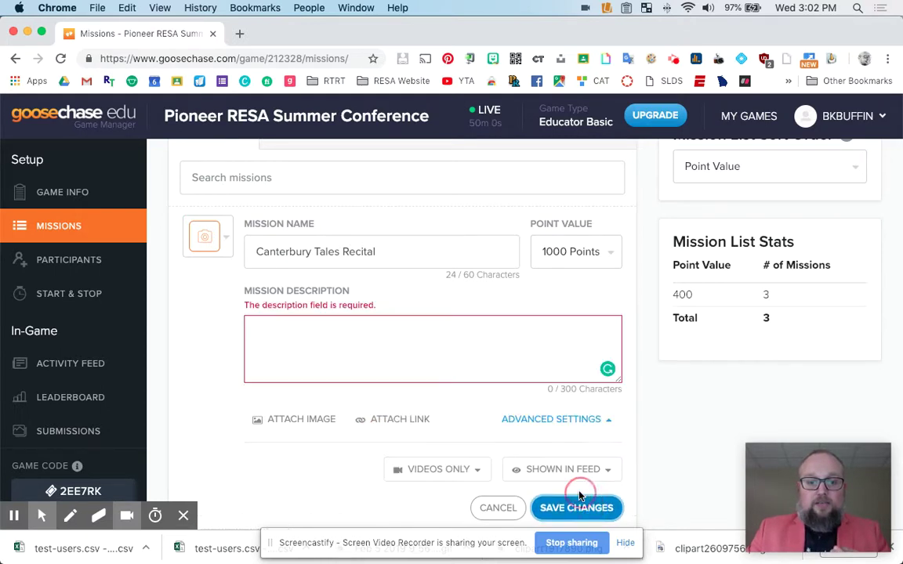
Enter "In Middle English." as the mission description and save the mission.
{"action": "left_click", "coordinate": [359, 354]}
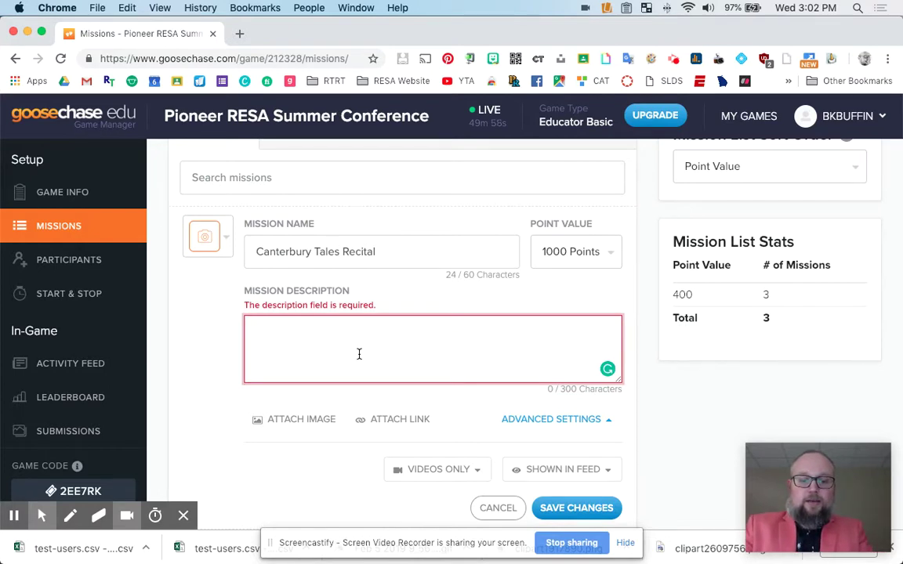
{"action": "type", "text": "In Middle Eng"}
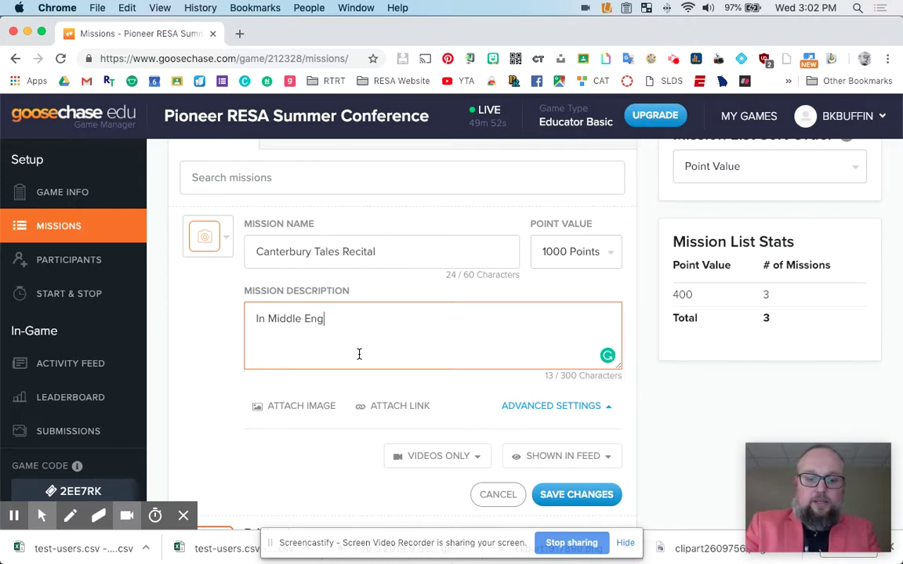
{"action": "type", "text": "lish."}
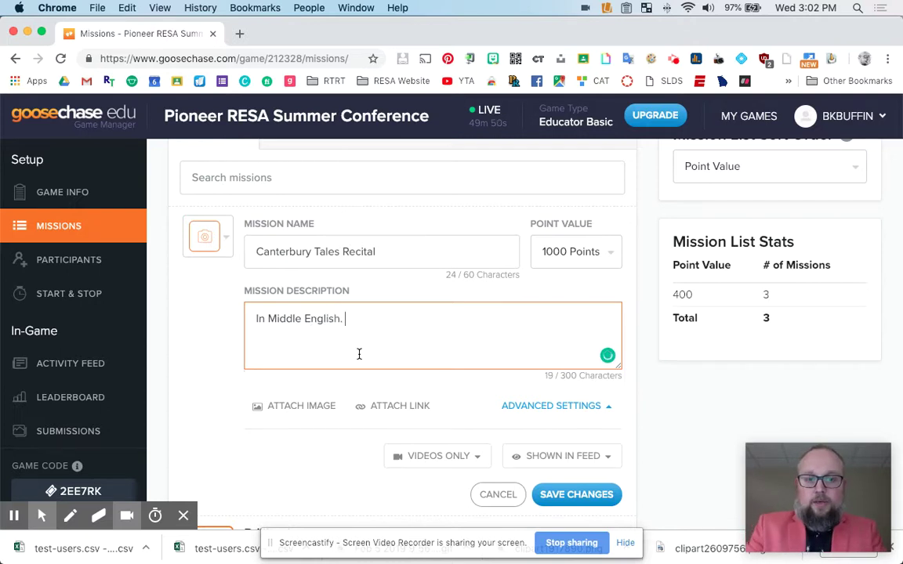
{"action": "scroll", "coordinate": [548, 400], "scroll_direction": "down", "scroll_amount": 2}
{"action": "left_click", "coordinate": [574, 429]}
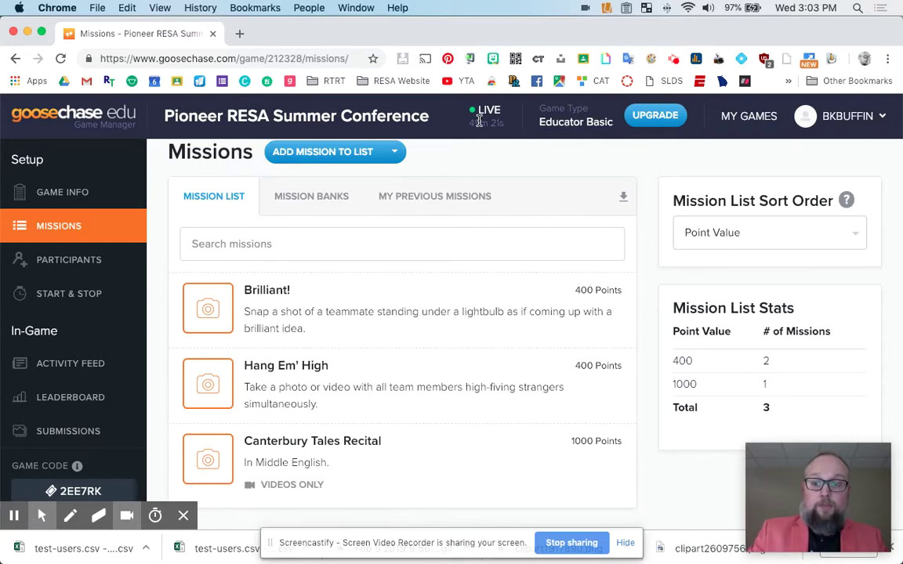
Switch to the mirrored phone in Reflector 2 and place its window over the mission list, clear of the game's navigation.
{"action": "key", "text": "ctrl+Up"}
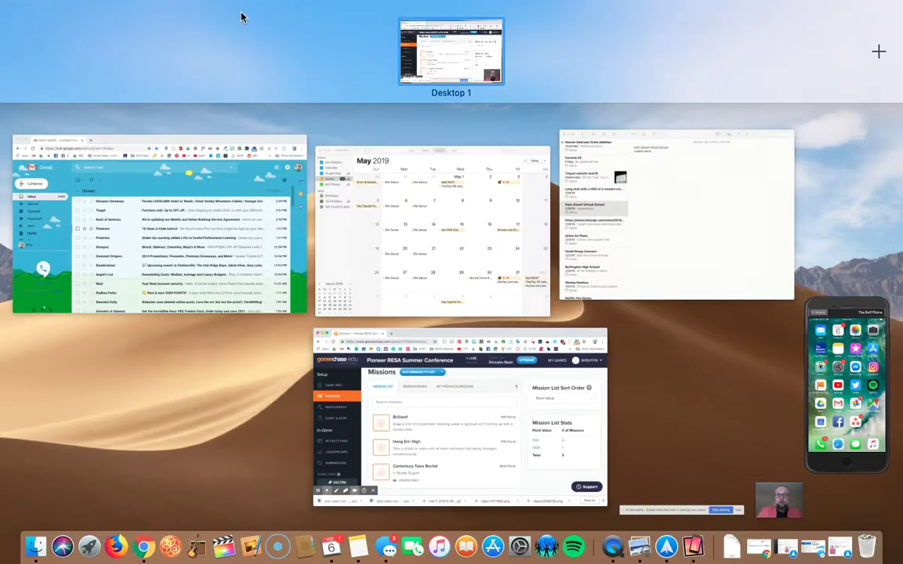
{"action": "left_click", "coordinate": [819, 343]}
{"action": "left_click_drag", "start_coordinate": [706, 35], "coordinate": [201, 29]}
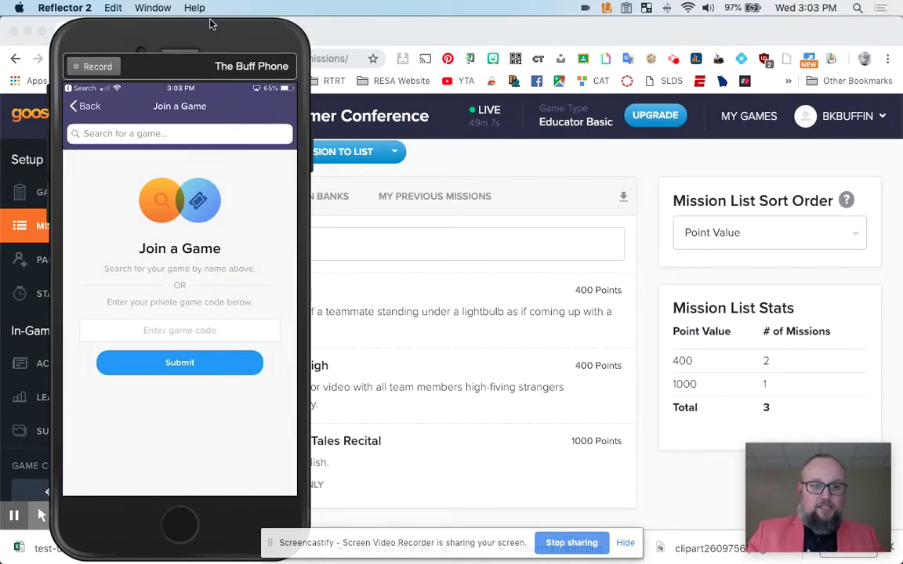
{"action": "left_click_drag", "start_coordinate": [212, 28], "coordinate": [308, 35]}
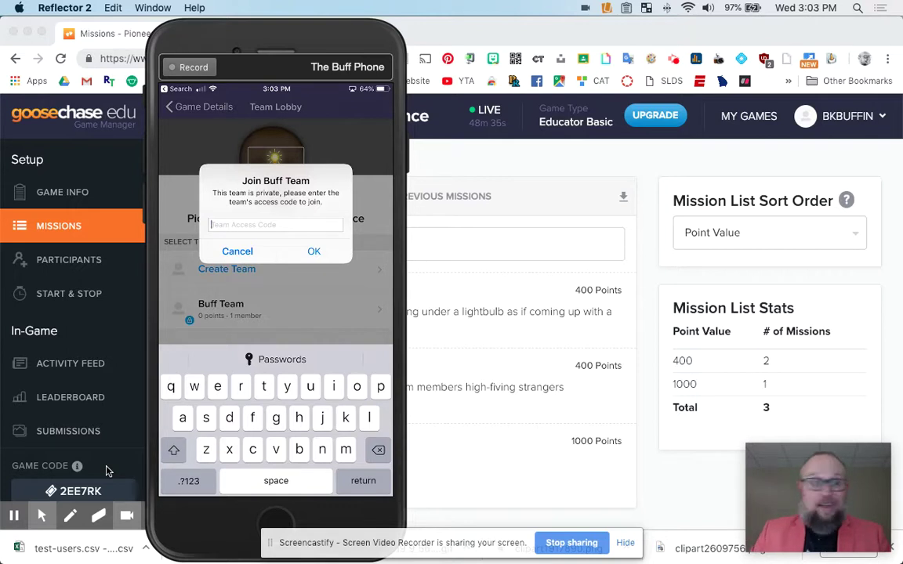
Move the phone window aside and look up Buff Team's access code in the game's participant settings.
{"action": "left_click_drag", "start_coordinate": [242, 28], "coordinate": [668, 33]}
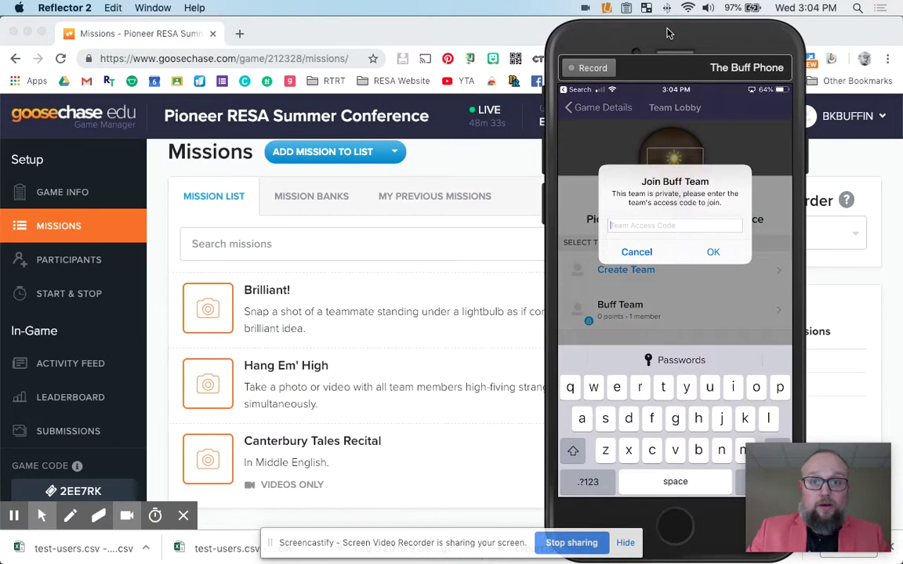
{"action": "left_click", "coordinate": [59, 266]}
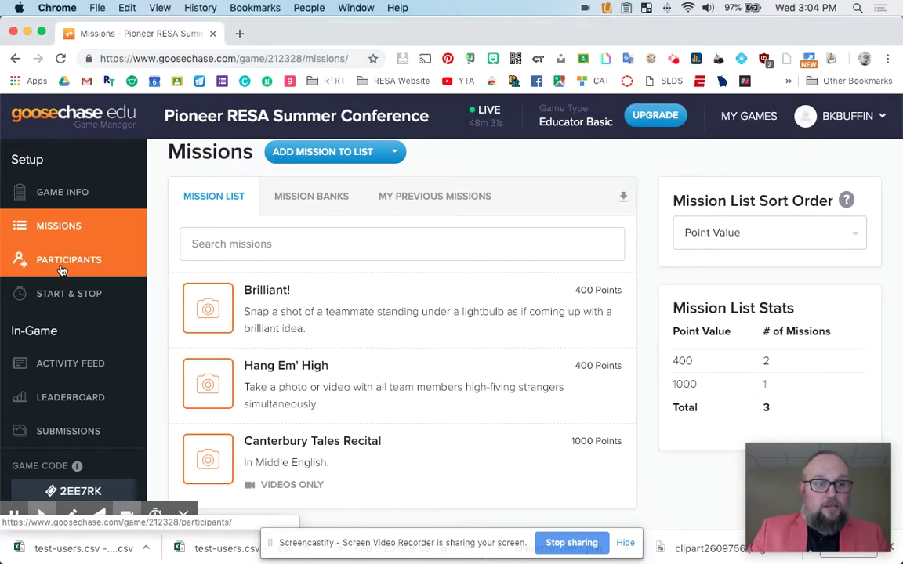
{"action": "left_click", "coordinate": [66, 261]}
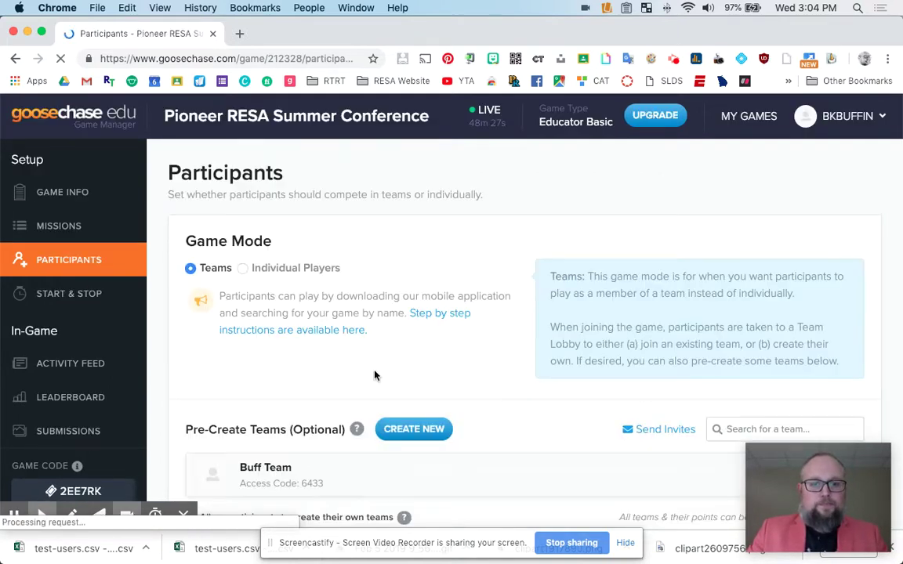
{"action": "scroll", "coordinate": [371, 375], "scroll_direction": "down", "scroll_amount": 1}
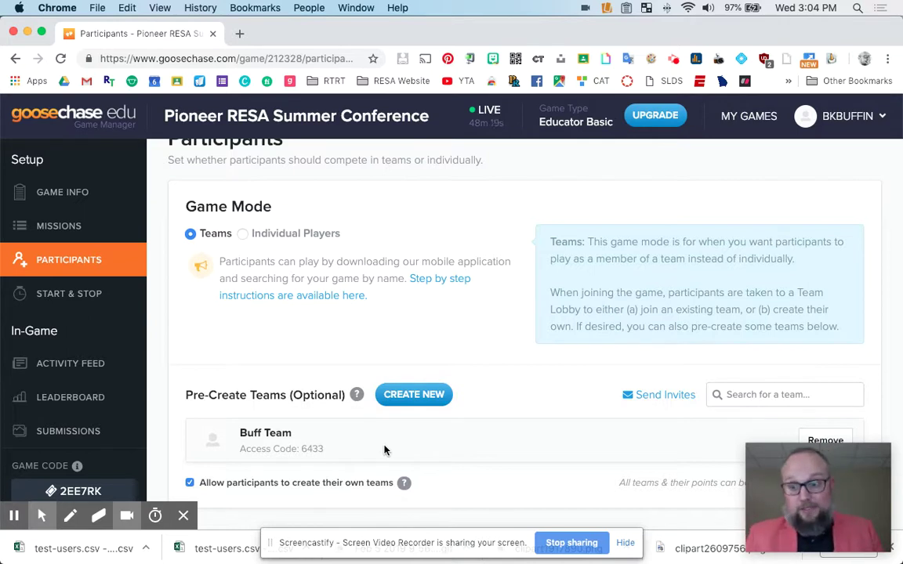
Return to the mirrored phone in Reflector 2 and move its window to the opposite side of the participants page.
{"action": "mouse_move", "coordinate": [1, 1]}
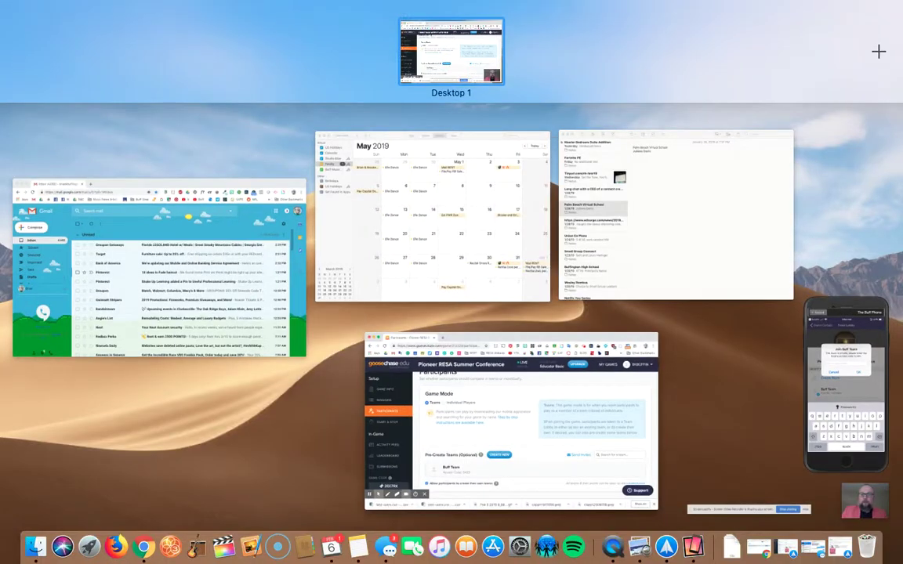
{"action": "left_click", "coordinate": [570, 433]}
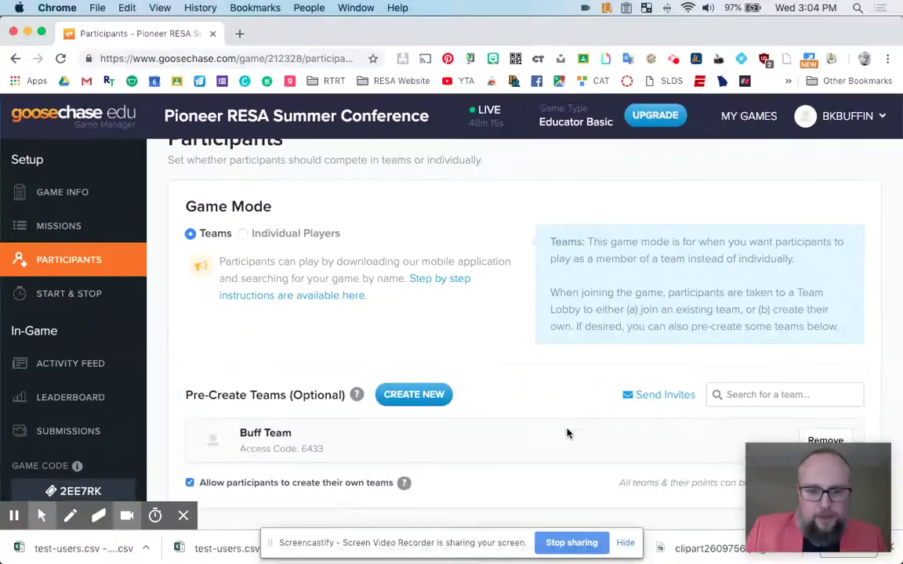
{"action": "key", "text": "ctrl+Up"}
{"action": "left_click", "coordinate": [811, 330]}
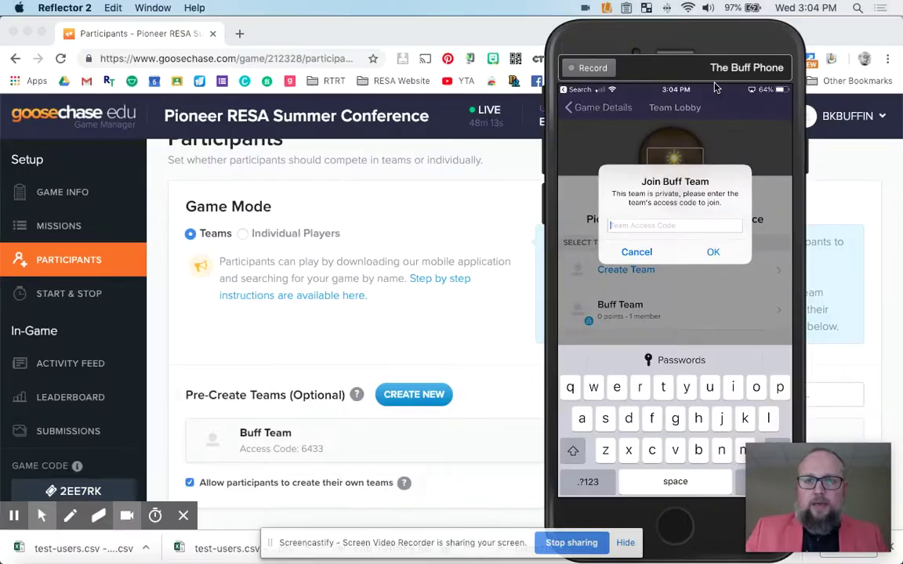
{"action": "left_click_drag", "start_coordinate": [713, 31], "coordinate": [210, 31]}
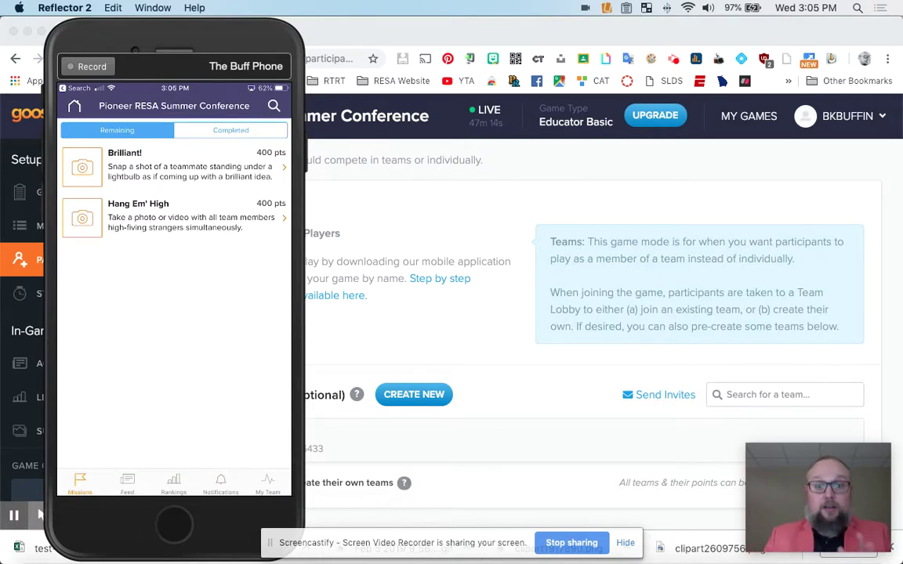
Return to the GooseChase game in Chrome and review Buff Team's Canterbury Tales Recital video in the activity feed.
{"action": "left_click", "coordinate": [467, 317]}
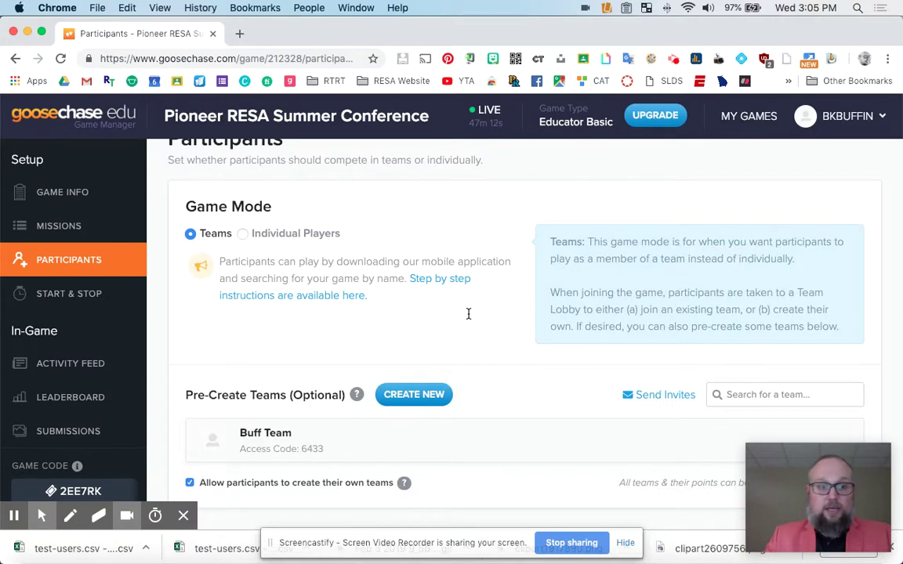
{"action": "left_click", "coordinate": [89, 364]}
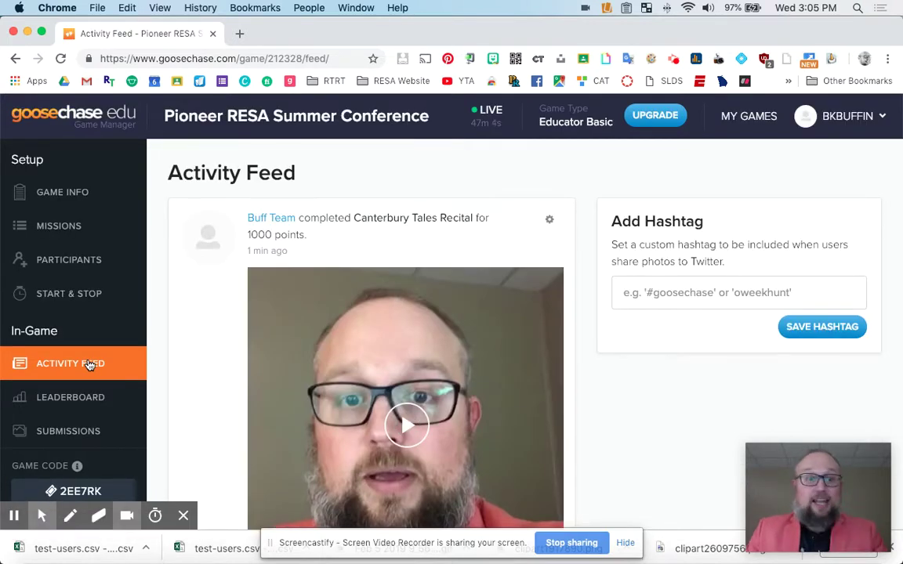
{"action": "scroll", "coordinate": [227, 361], "scroll_direction": "down", "scroll_amount": 3}
{"action": "mouse_move", "coordinate": [490, 357]}
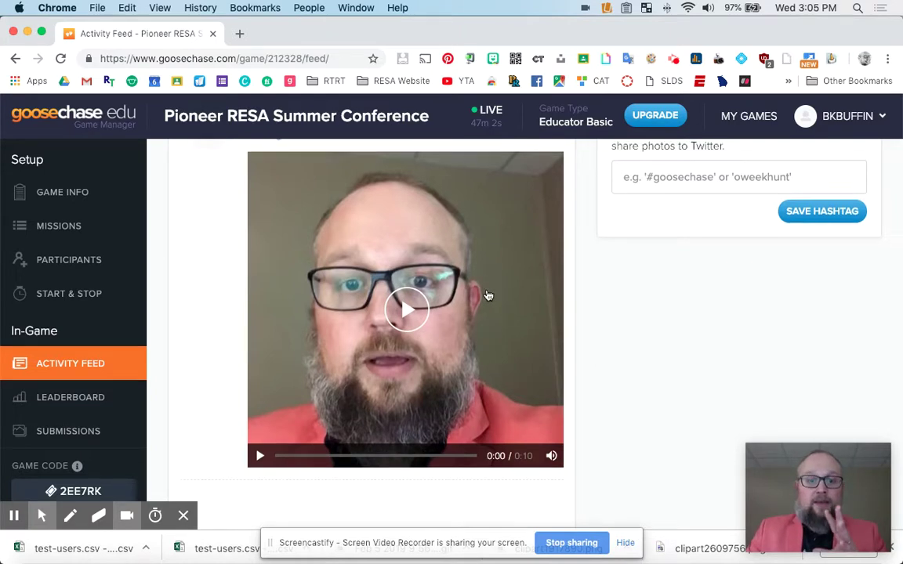
{"action": "scroll", "coordinate": [487, 296], "scroll_direction": "up", "scroll_amount": 3}
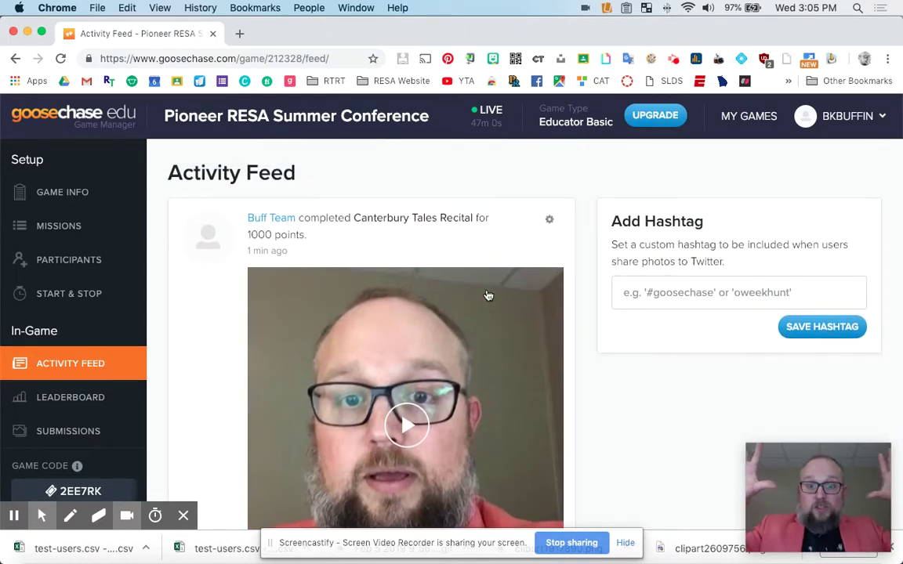